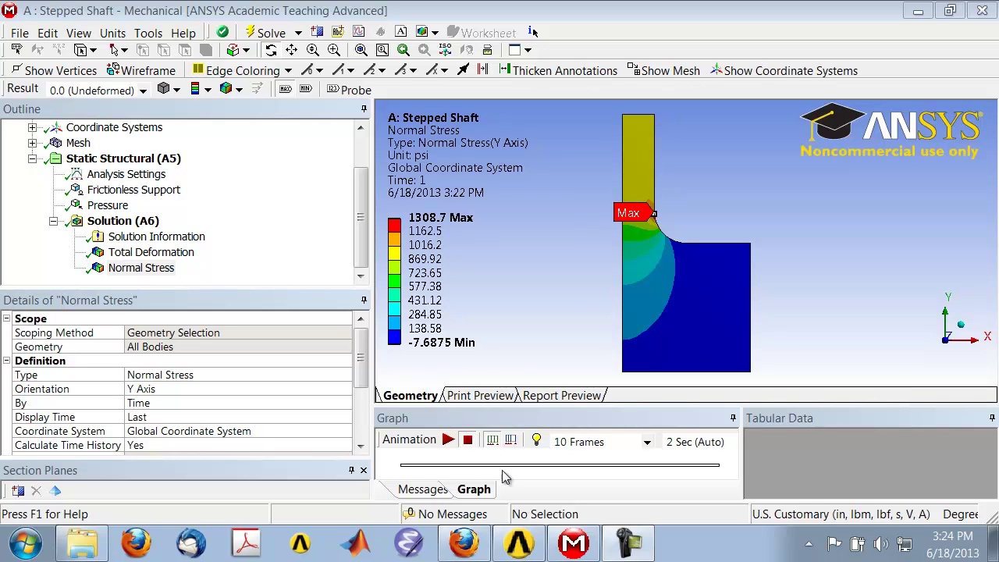
Step: Switch from Mechanical to the stepped_shaft project schematic in Workbench
click(528, 549)
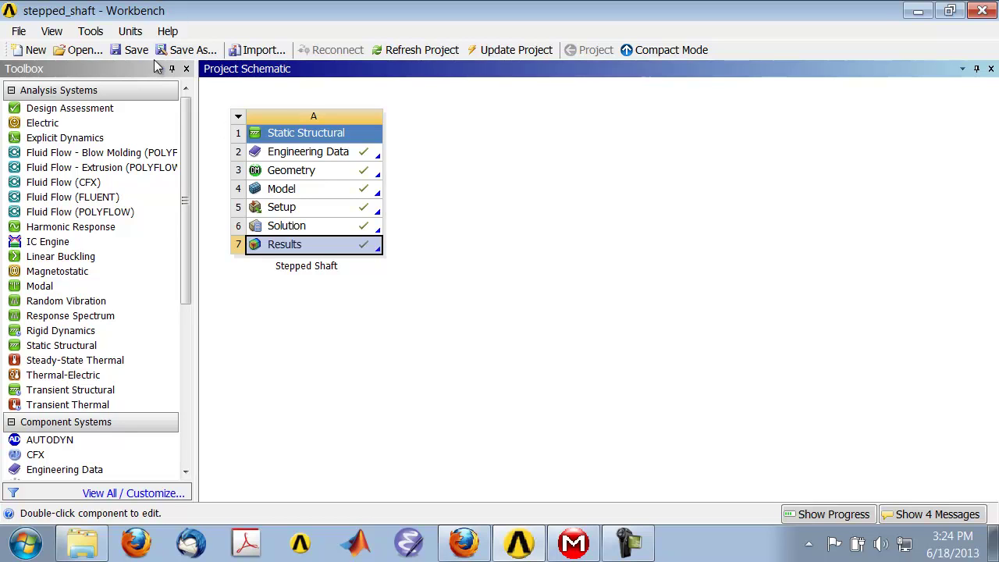
Step: Turn on Beta Options in the Workbench Appearance options so Shape Optimization (Beta) is available
click(91, 32)
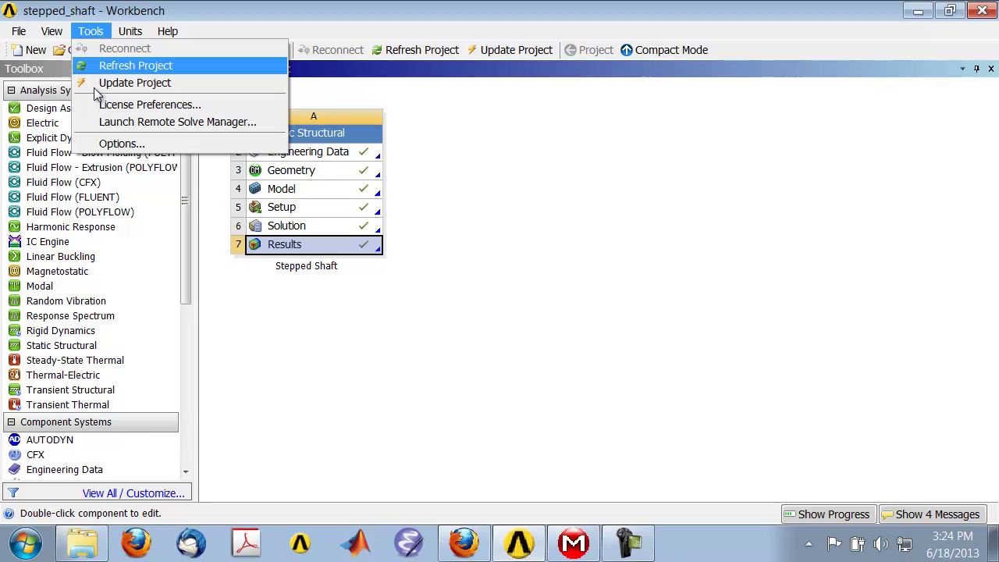
click(118, 144)
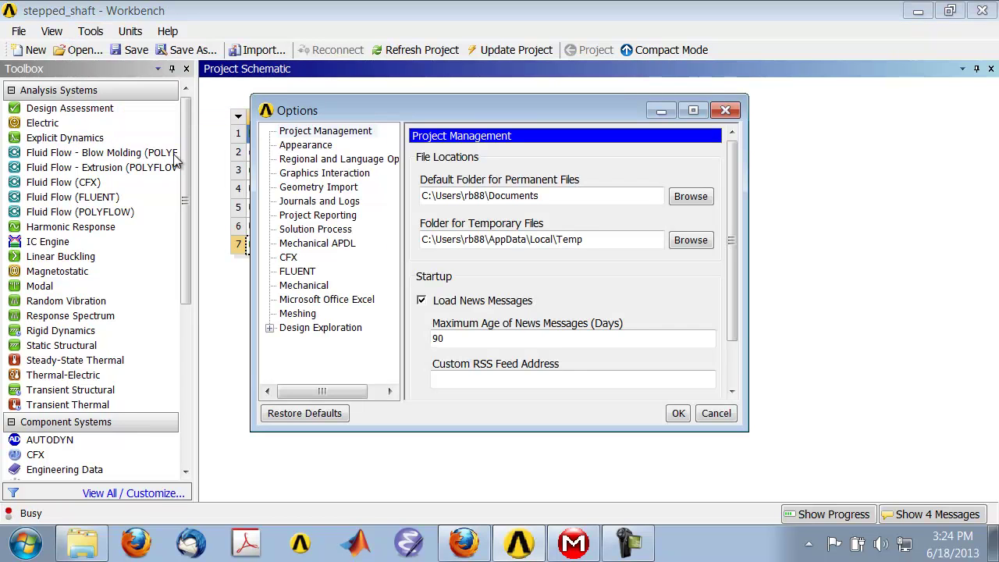
click(308, 147)
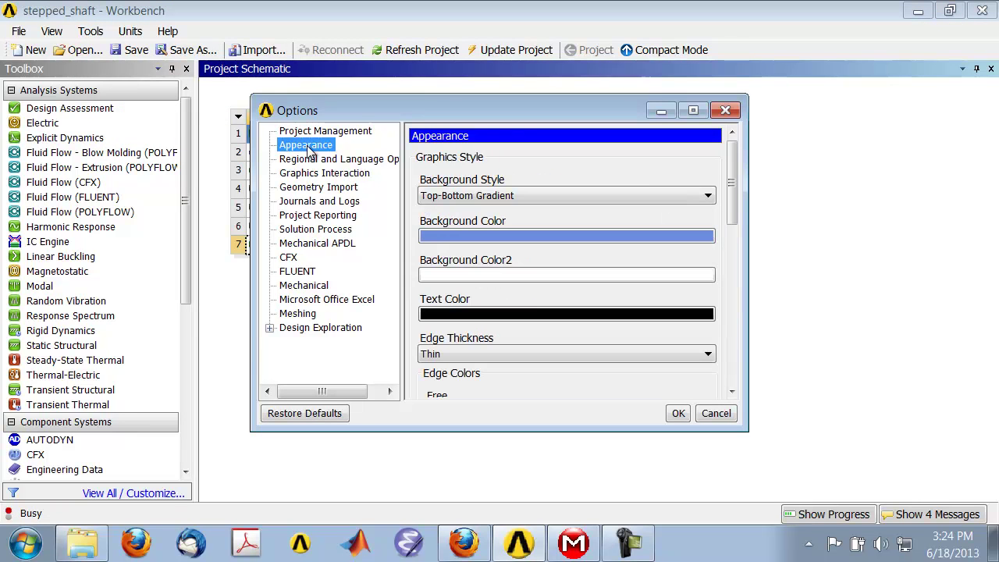
drag(734, 160, 733, 318)
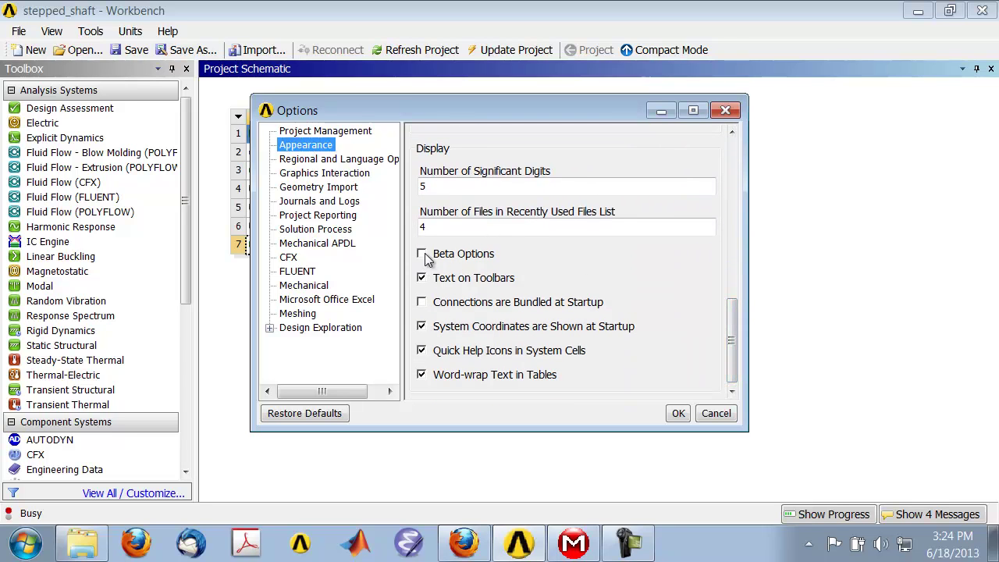
click(464, 262)
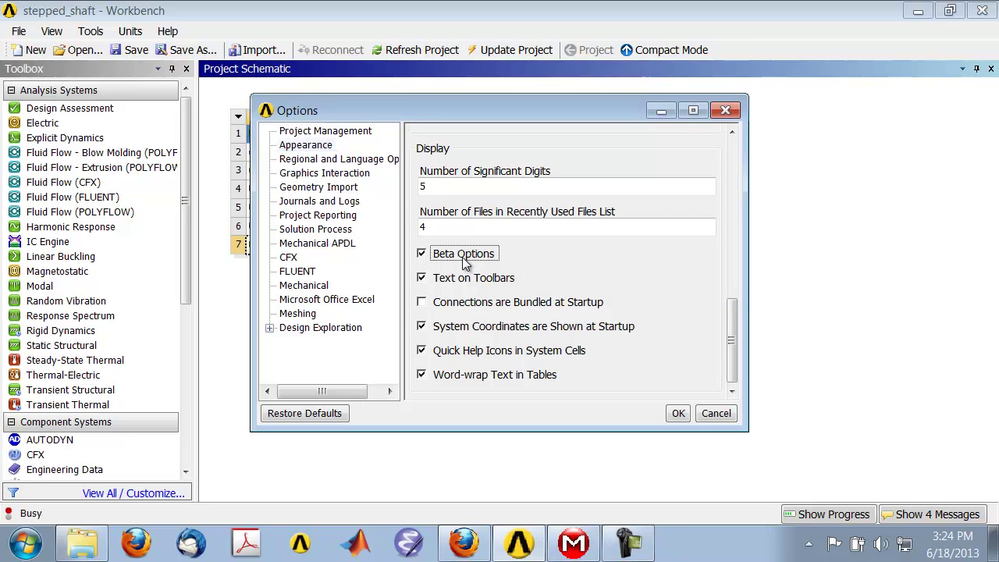
click(677, 415)
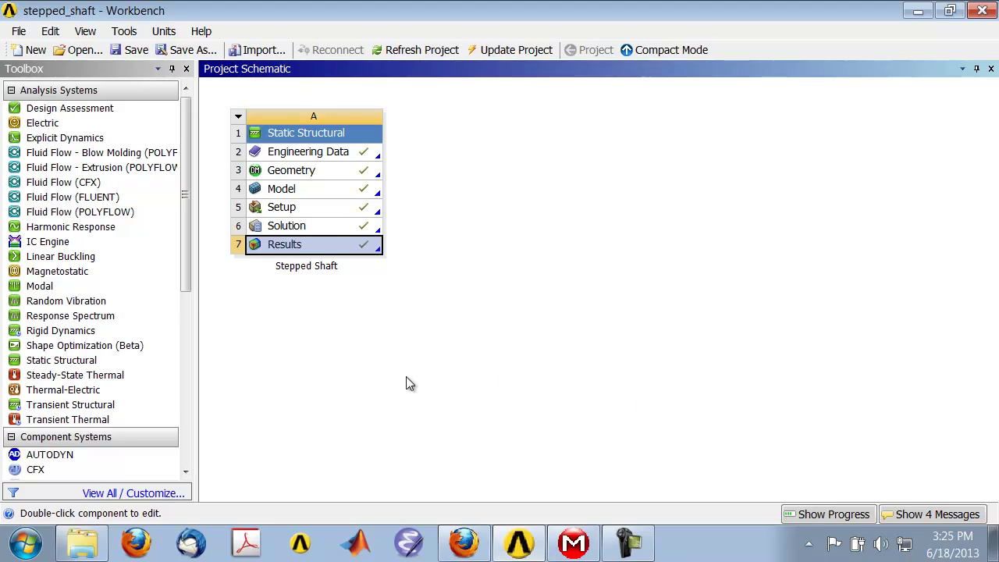
Step: Back in Mechanical, insert a Symmetry object under Model (A4)
mouse_move(568, 548)
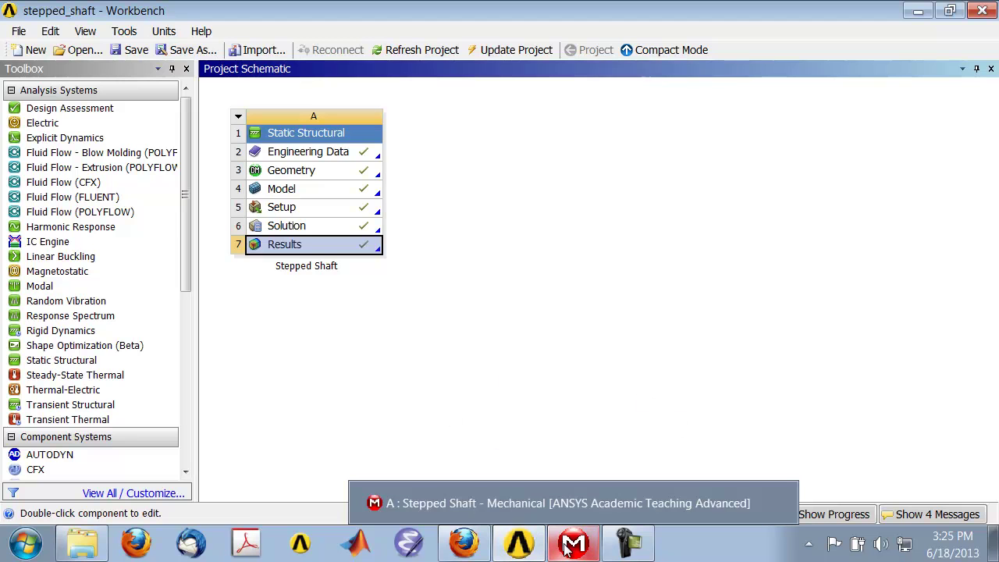
click(568, 548)
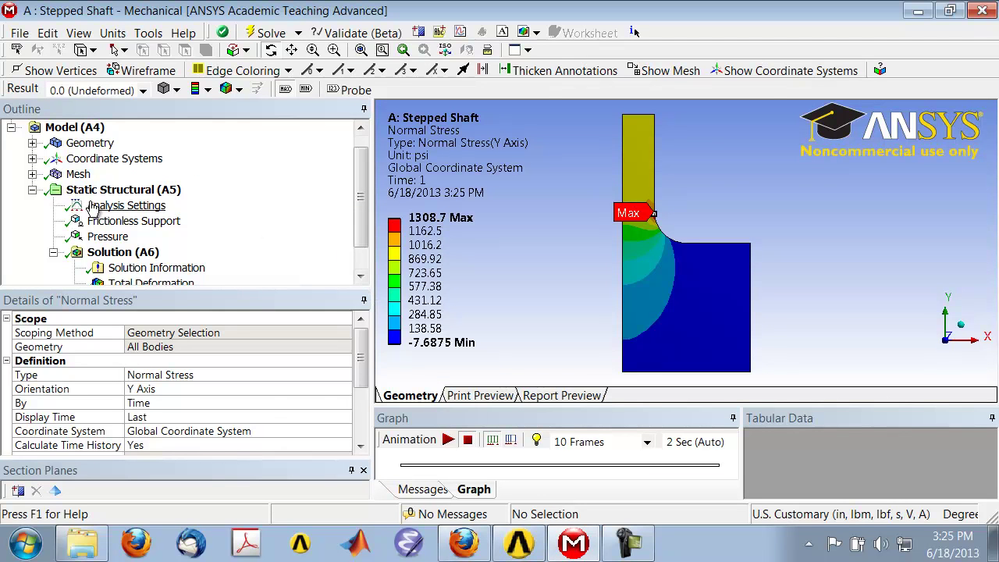
drag(361, 201, 360, 181)
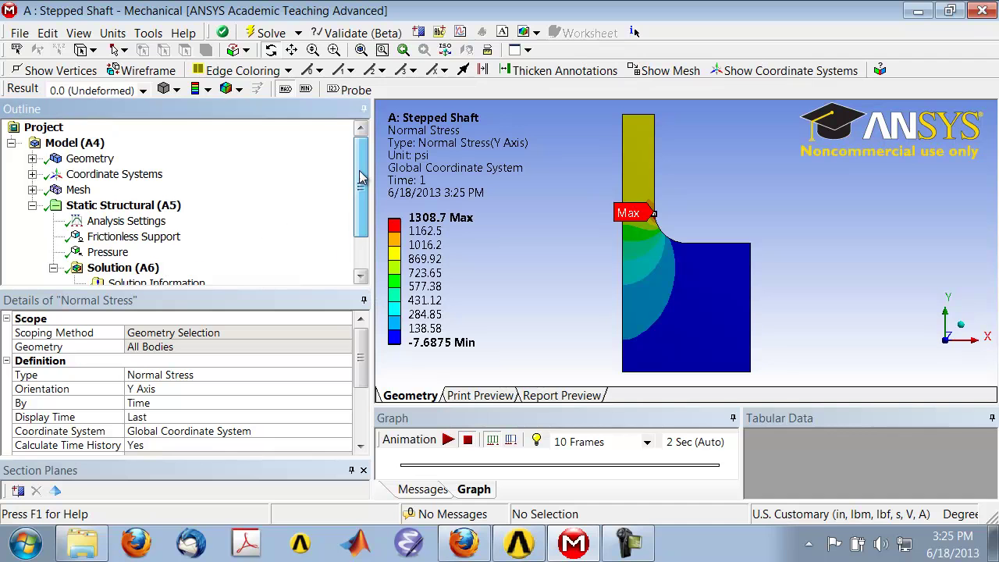
click(69, 145)
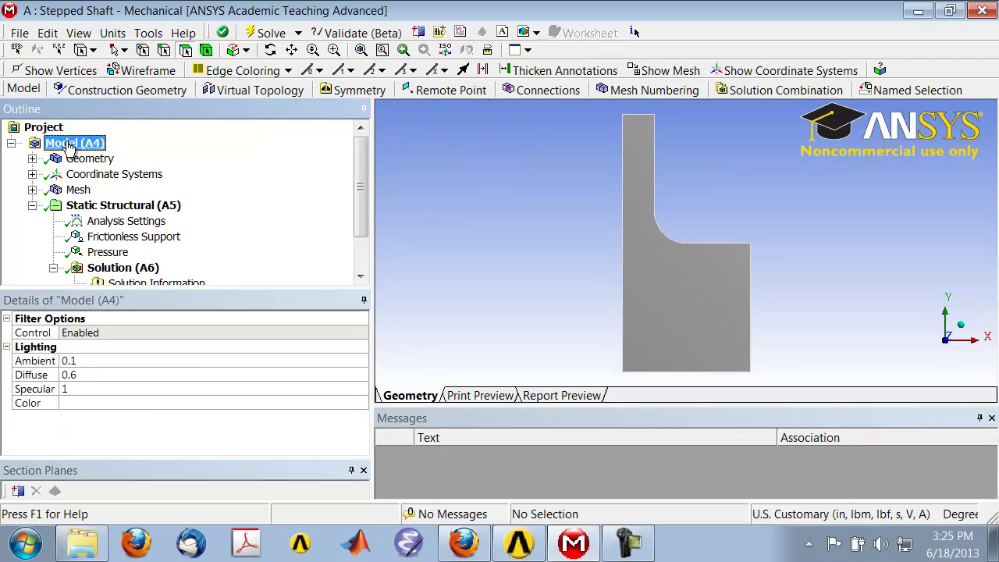
click(351, 90)
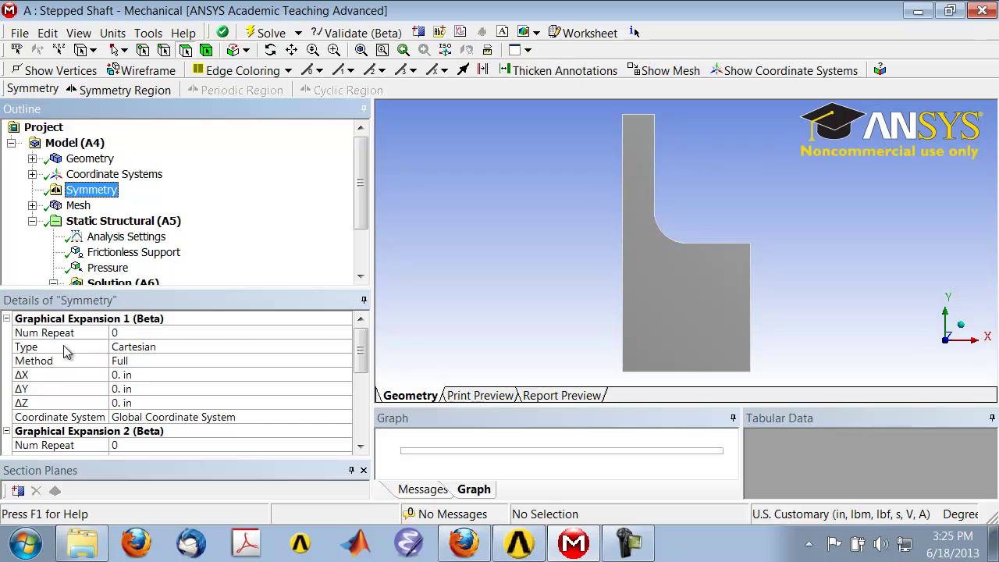
Step: Set the Symmetry Graphical Expansion type to 2D AxiSymmetric, giving 37 repeats at 10°
click(338, 349)
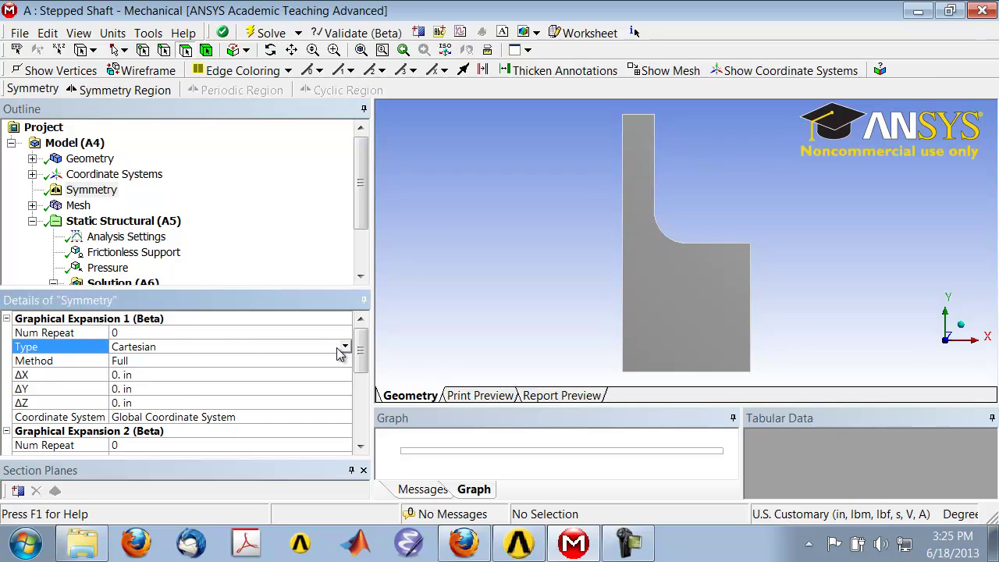
click(344, 348)
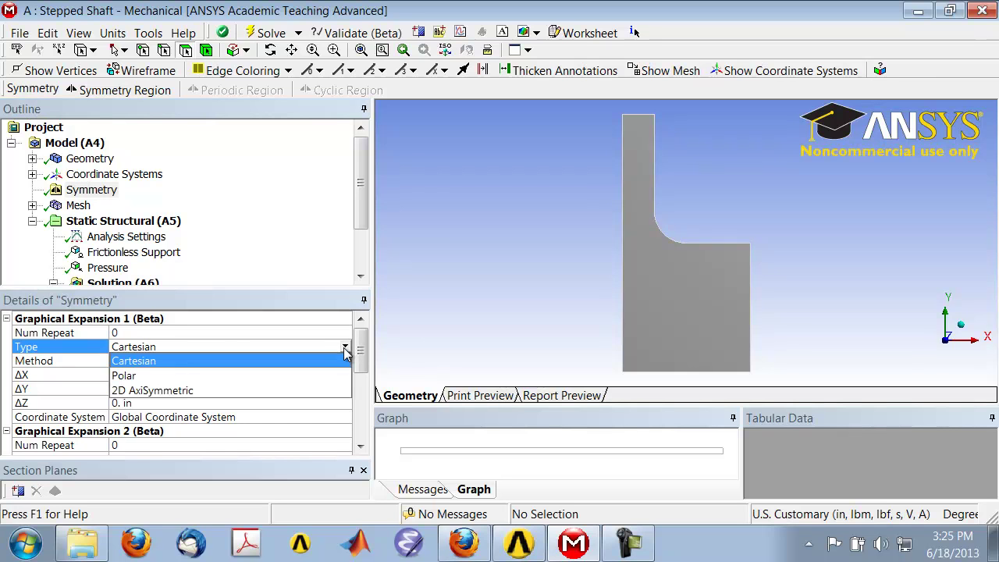
click(318, 390)
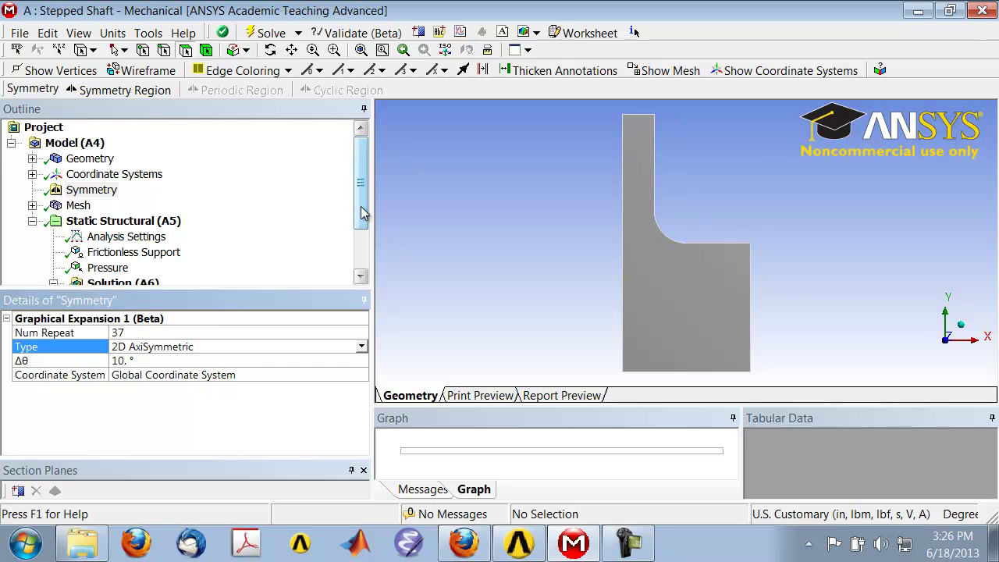
drag(361, 212, 361, 253)
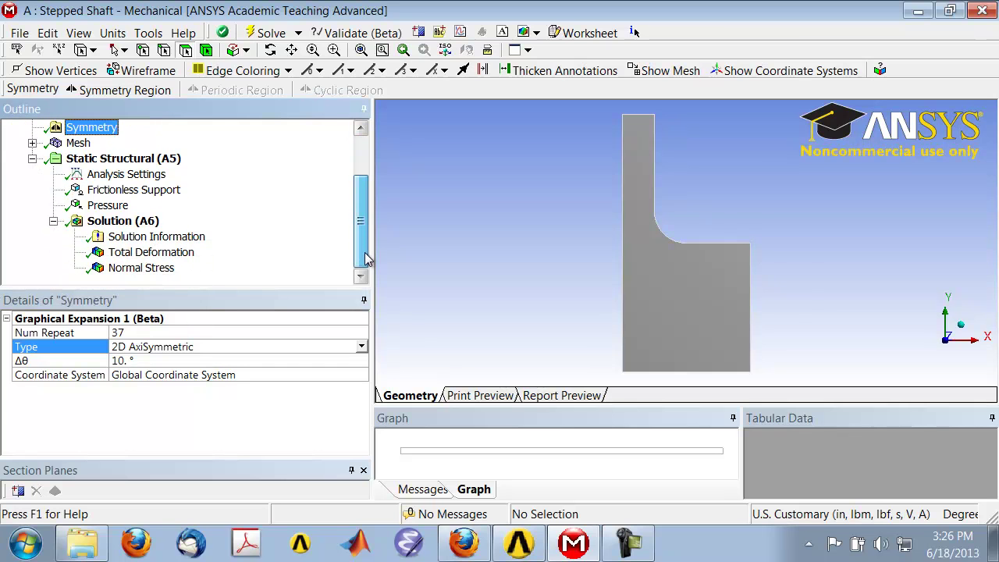
Step: Show the Normal Stress result as a revolved 3D shaft in isometric view, with undeformed-model display options listed
click(140, 268)
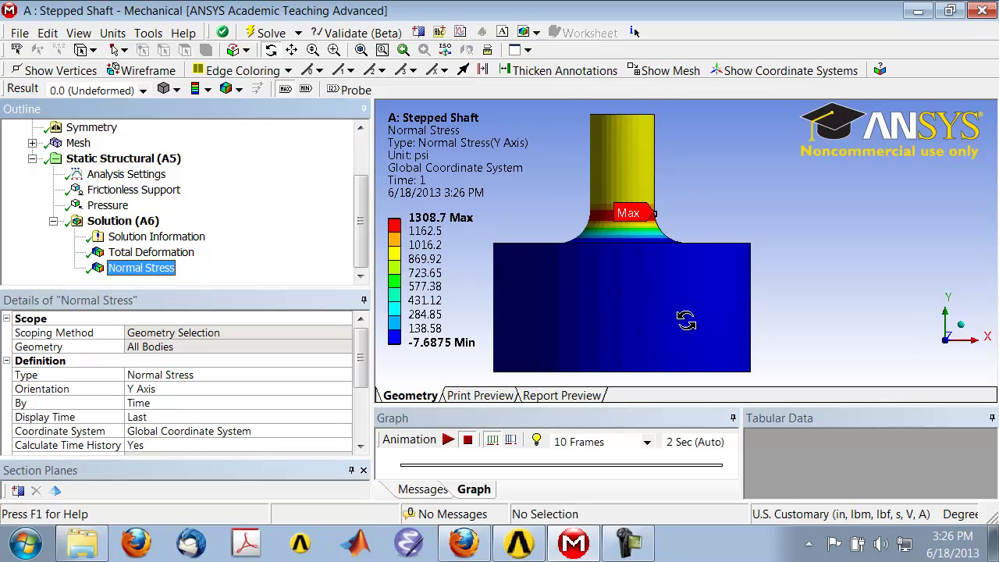
click(962, 330)
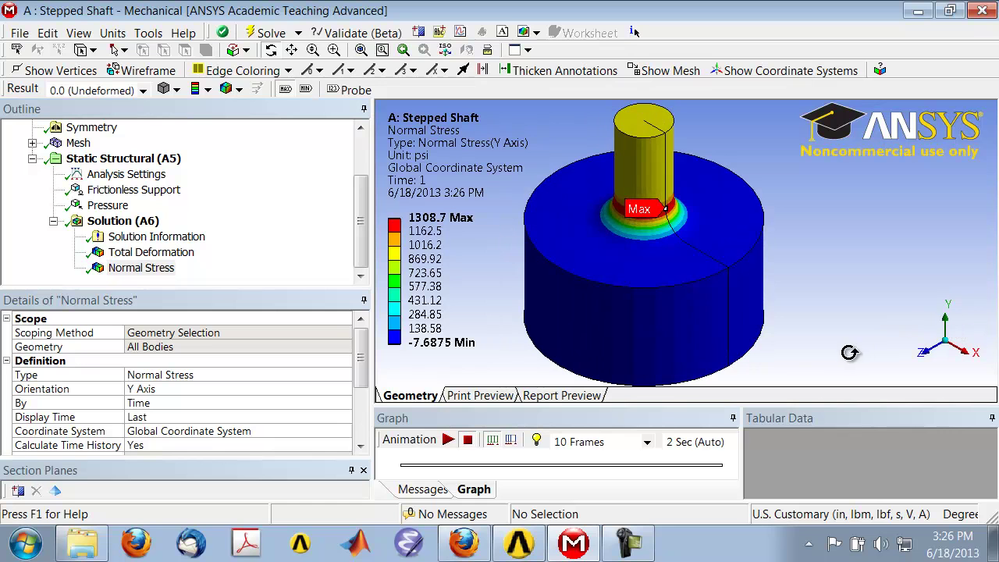
click(239, 90)
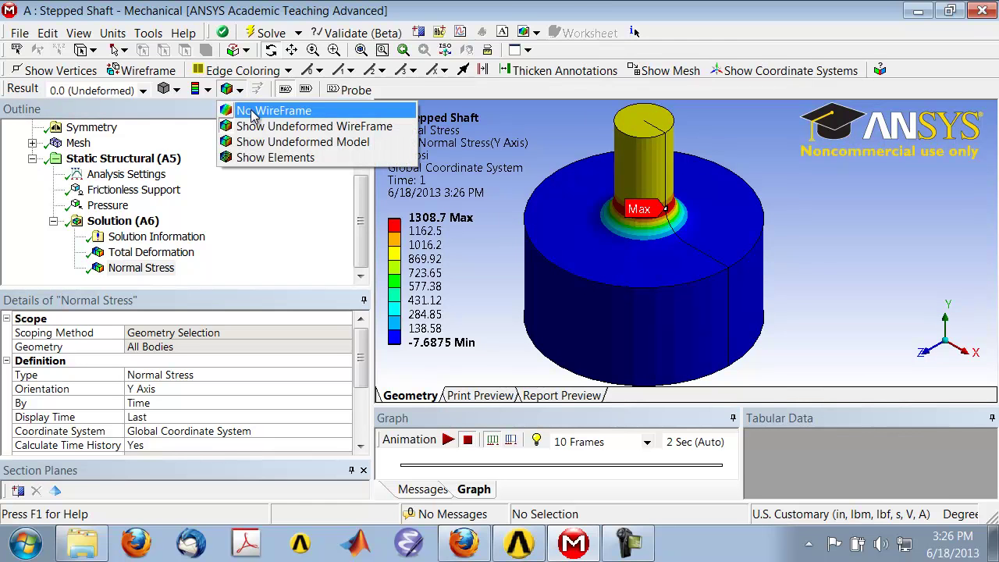
Step: Set the stress plot to No WireFrame and hide its Max label
click(253, 112)
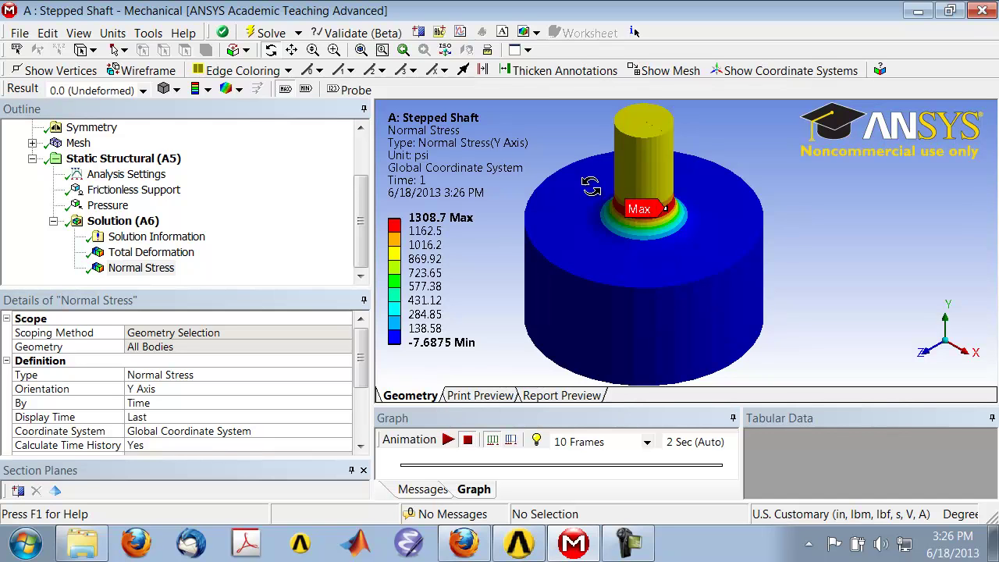
click(285, 90)
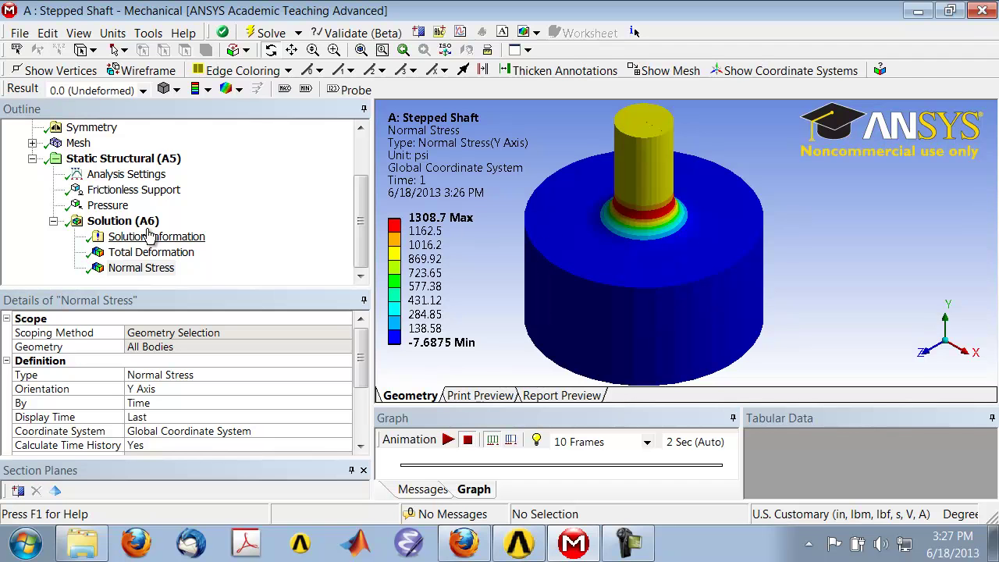
drag(363, 246, 363, 196)
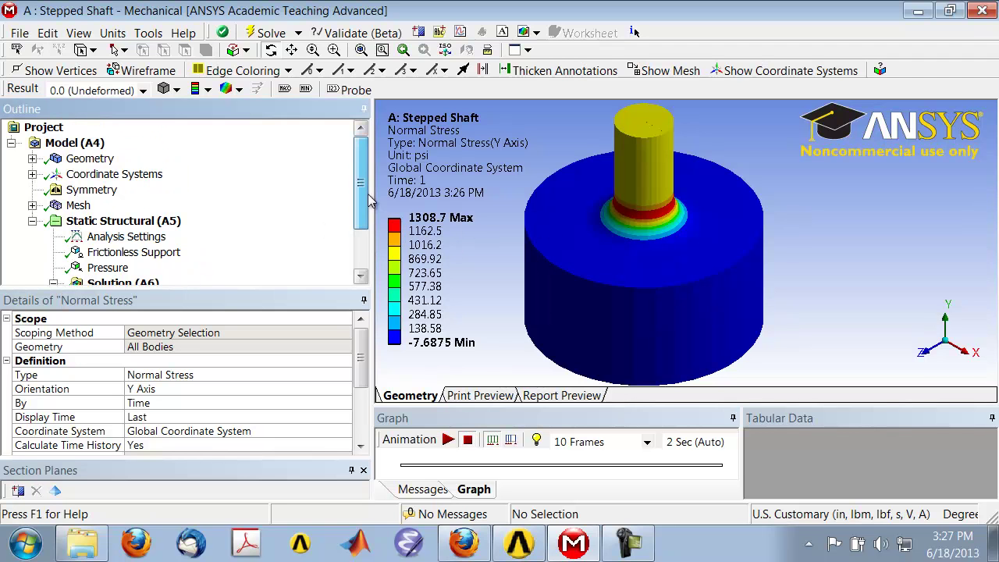
click(92, 159)
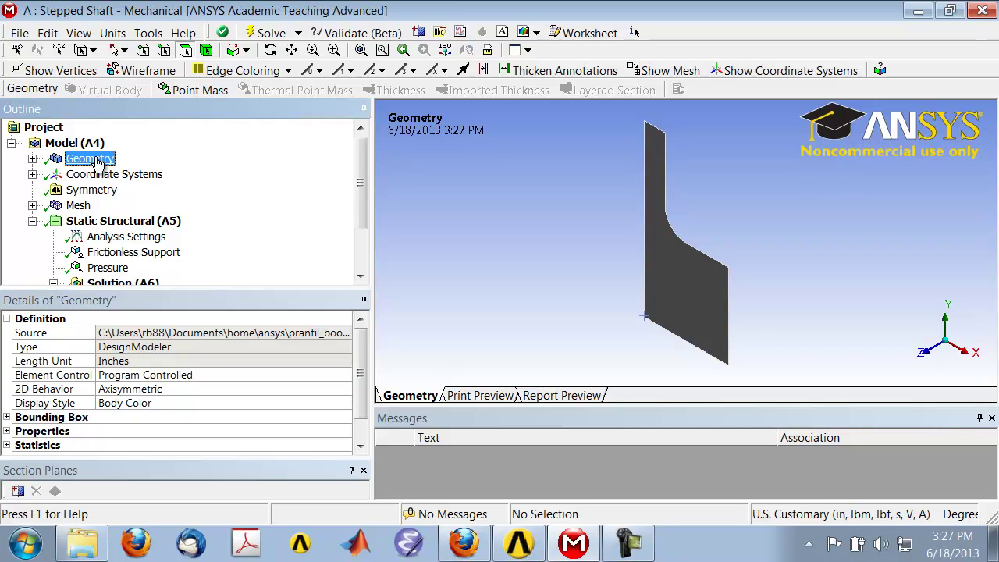
drag(362, 199, 361, 238)
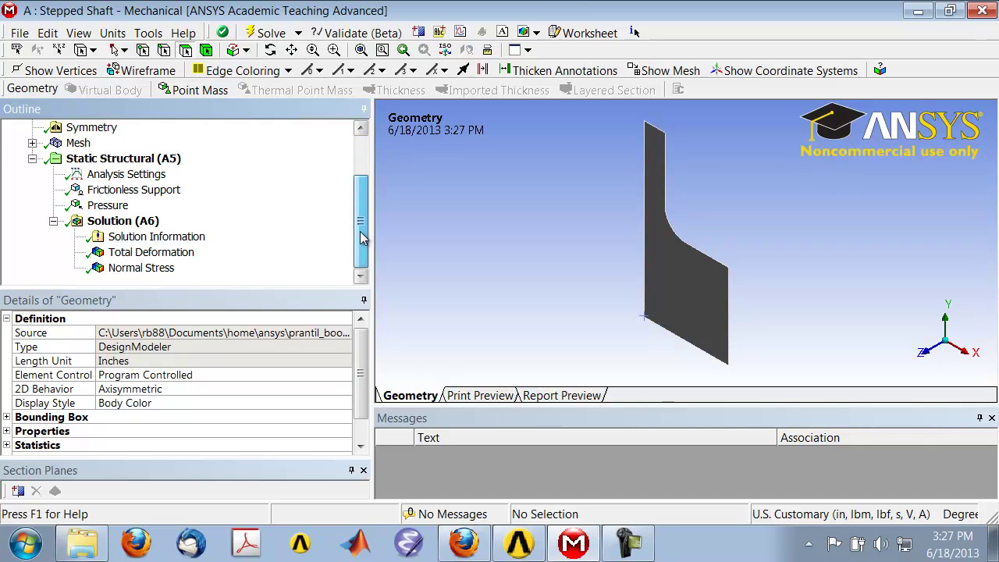
click(133, 268)
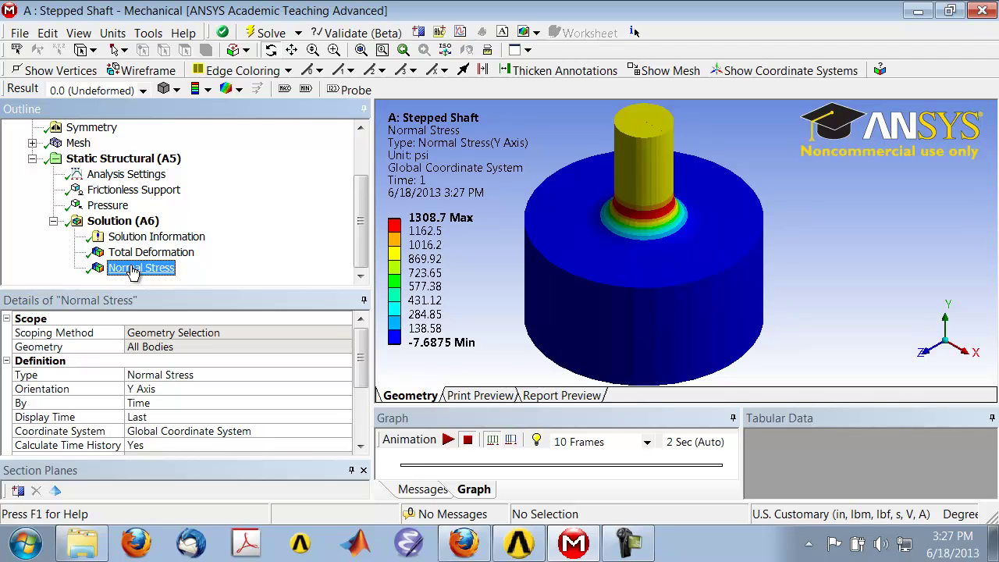
Step: Play the Normal Stress animation, pause it at time 0.22222, and widen the Graph panel
click(449, 442)
click(449, 441)
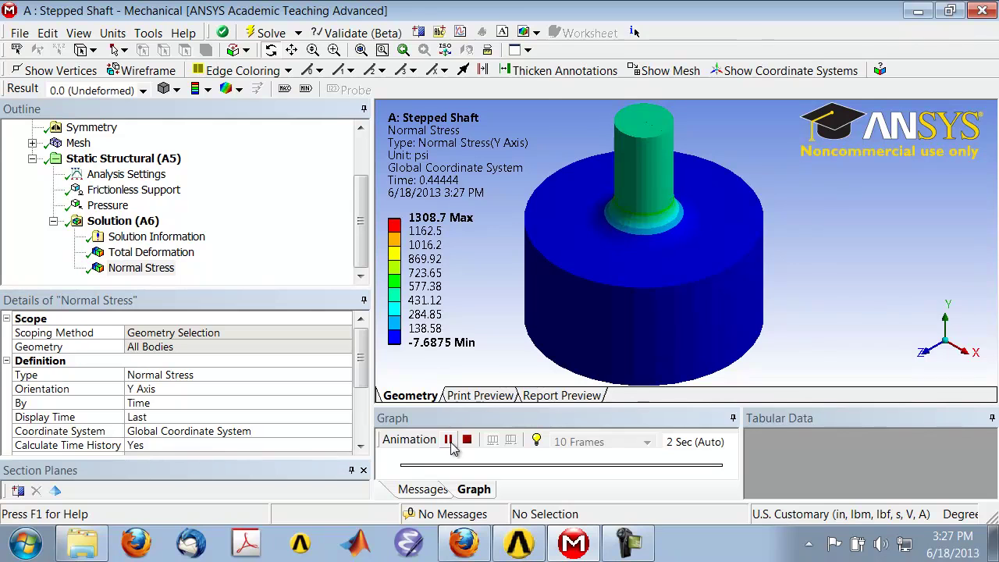
click(449, 441)
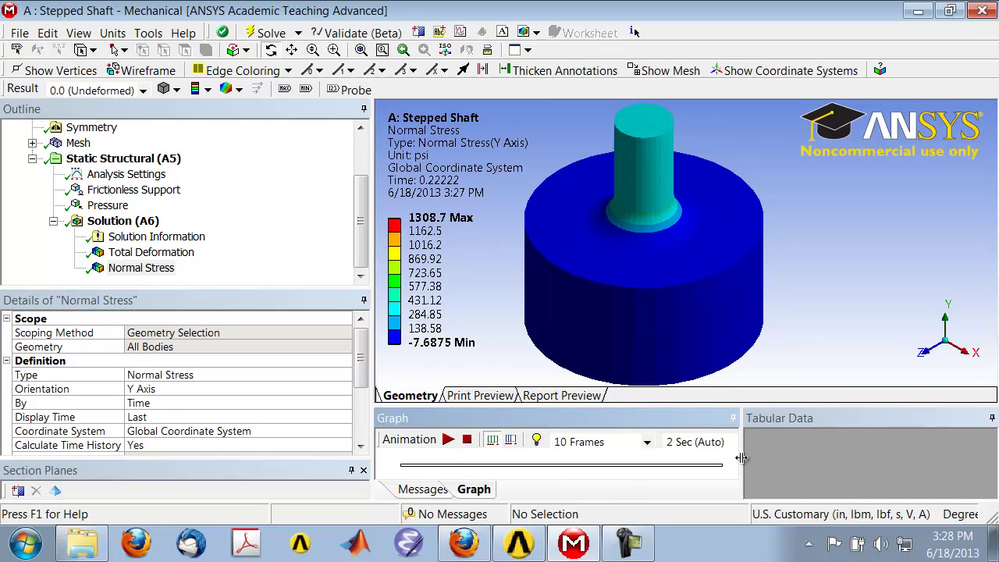
drag(743, 458, 789, 449)
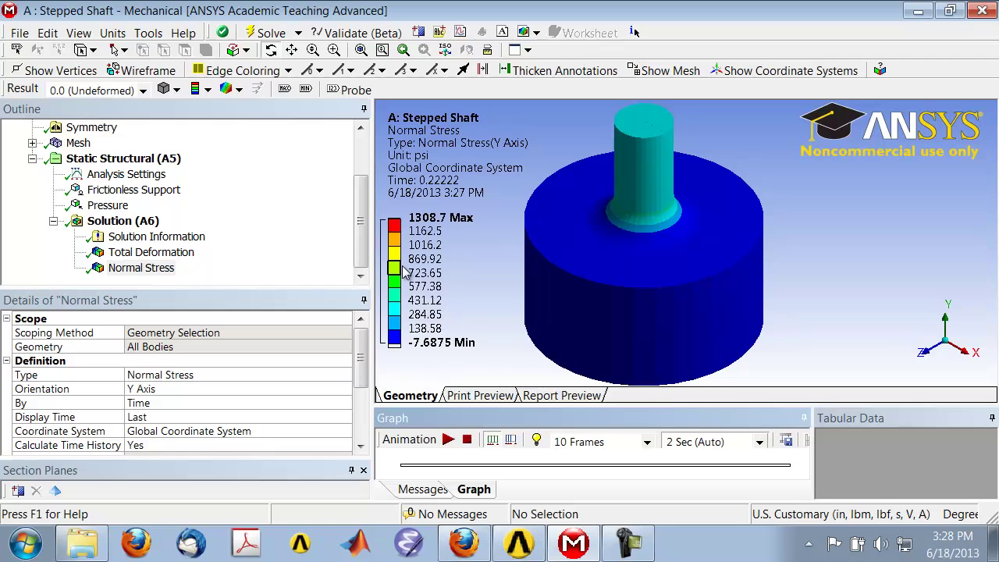
Step: Review the Symmetry object's expansion settings: 37 repeats of 10°
drag(361, 244, 361, 214)
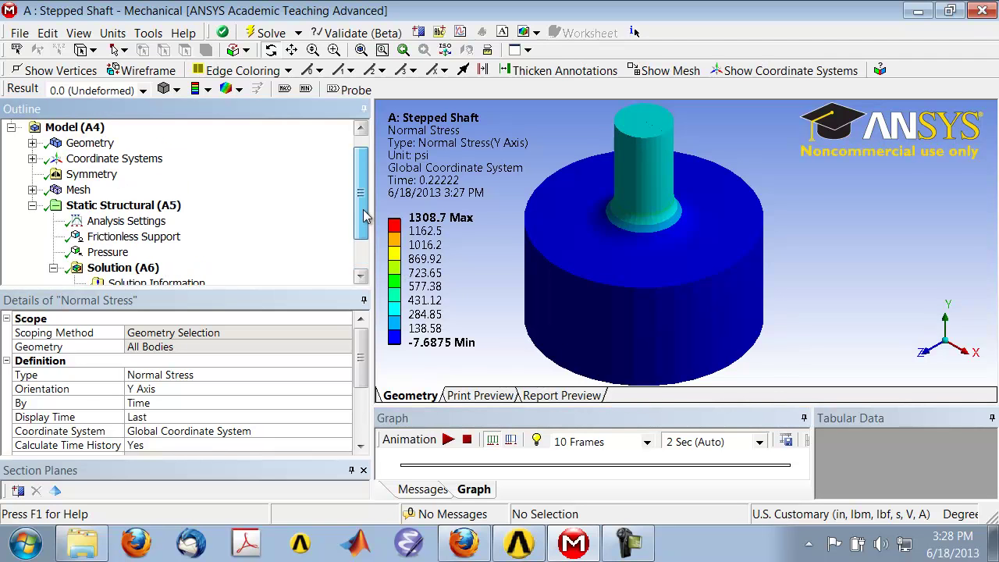
click(91, 175)
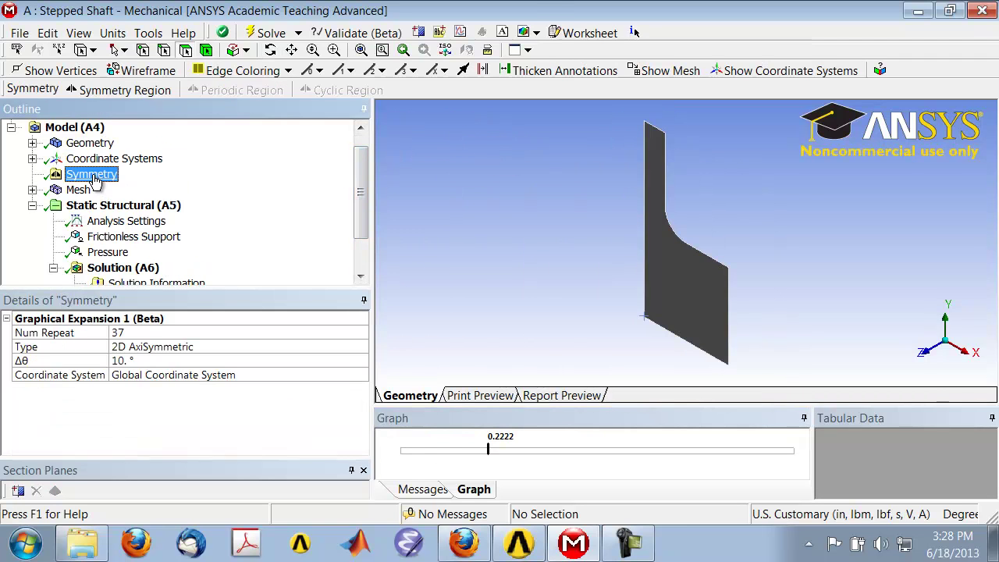
right_click(94, 179)
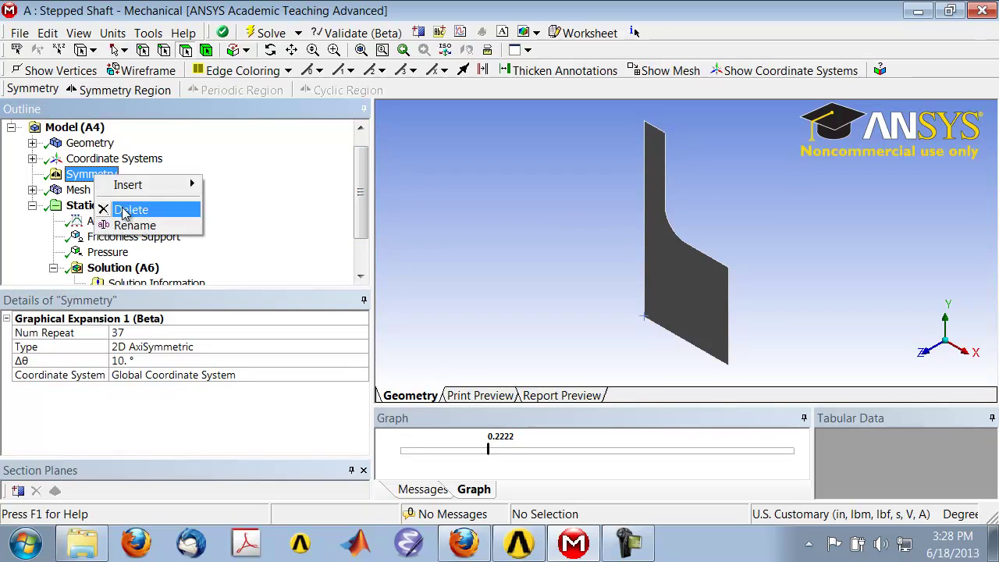
click(78, 178)
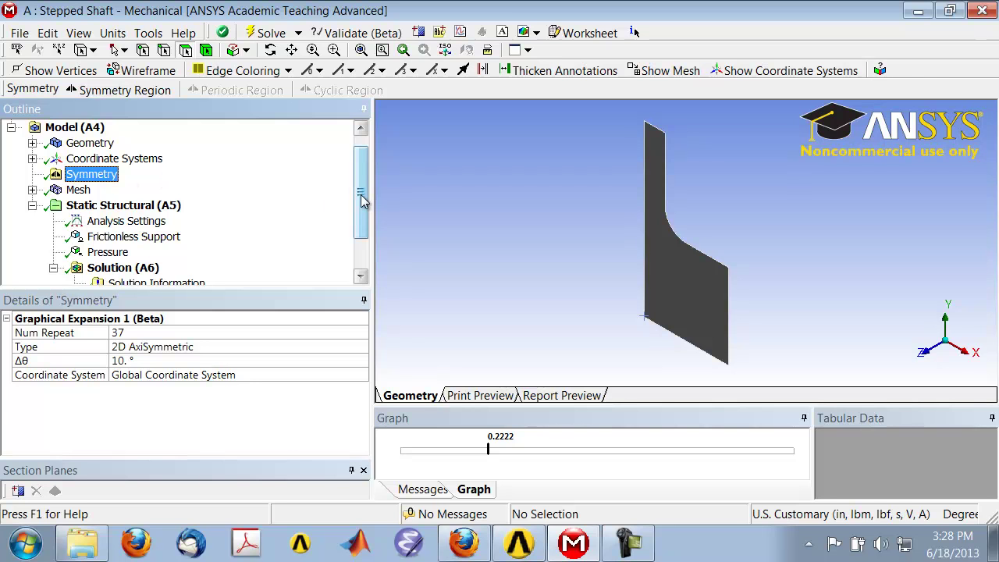
drag(362, 199, 363, 228)
Step: Reselect the Normal Stress result and save the project
click(140, 273)
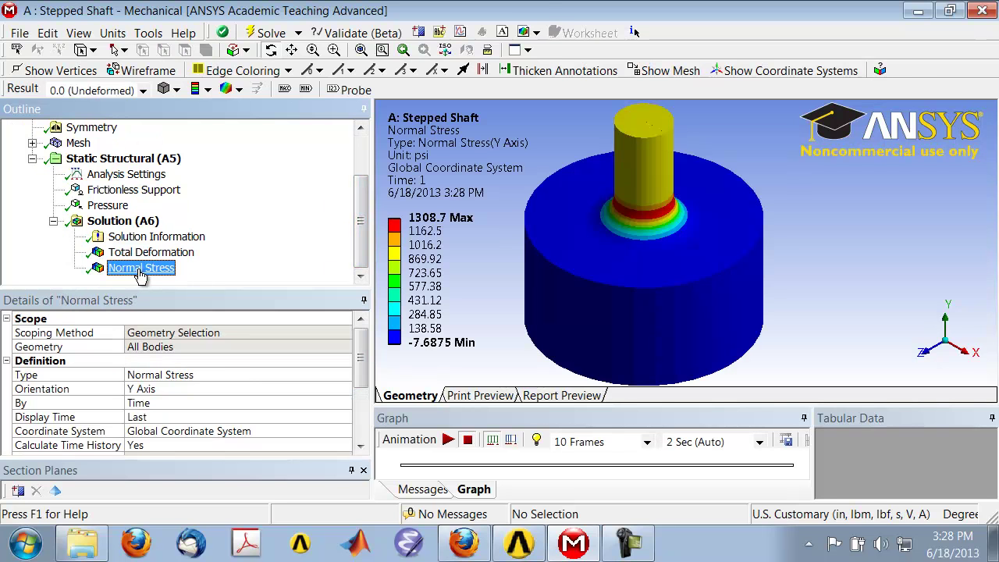
click(20, 36)
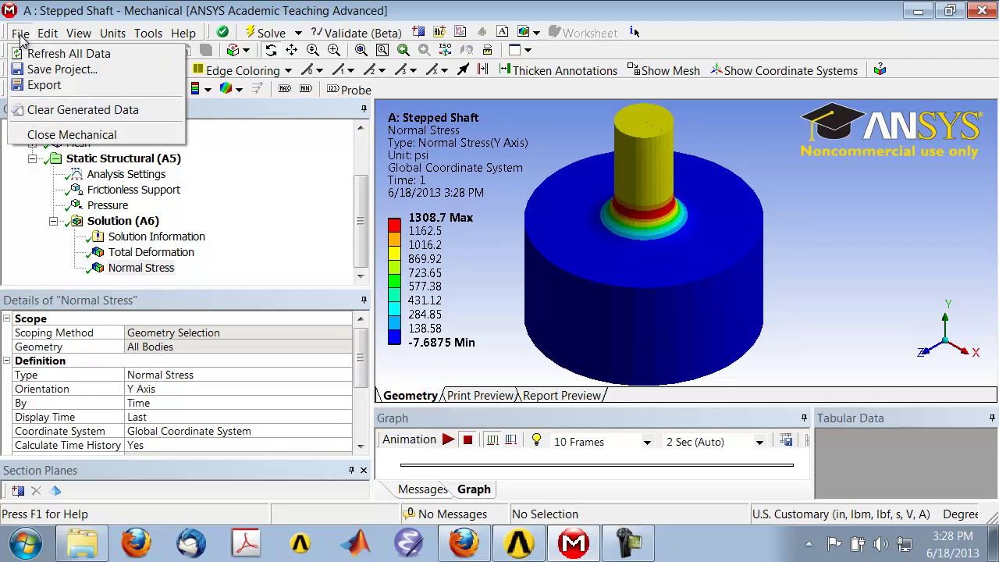
click(55, 70)
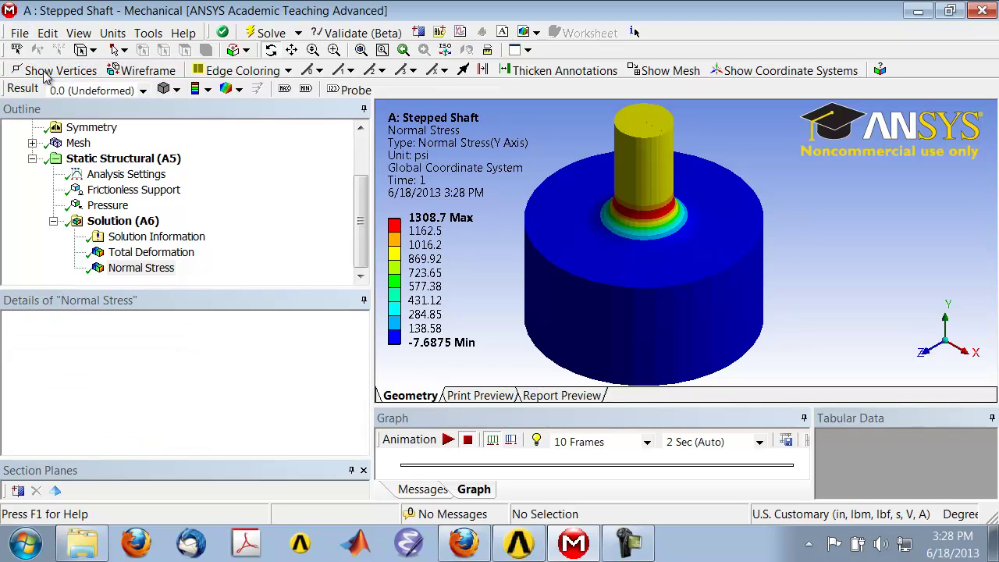